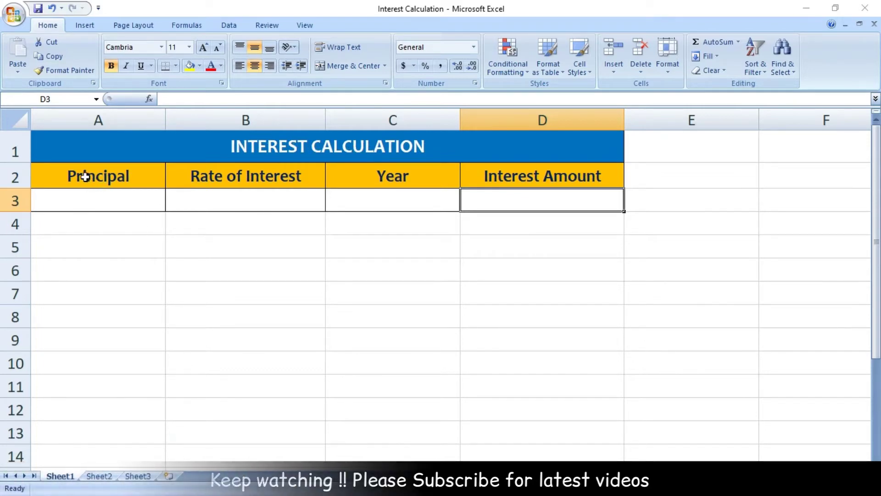
Step: Enter principal 25000 in A3, rate 8% in B3 and 2 years in C3
left_click(104, 197)
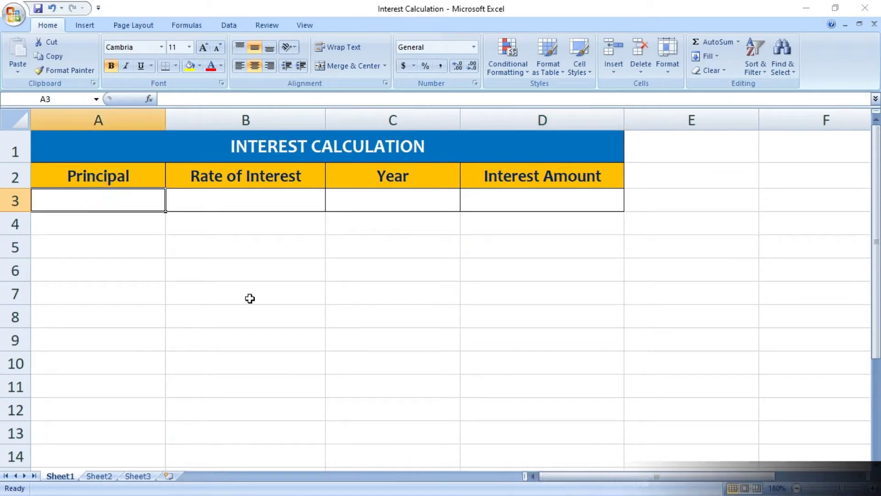
type("250")
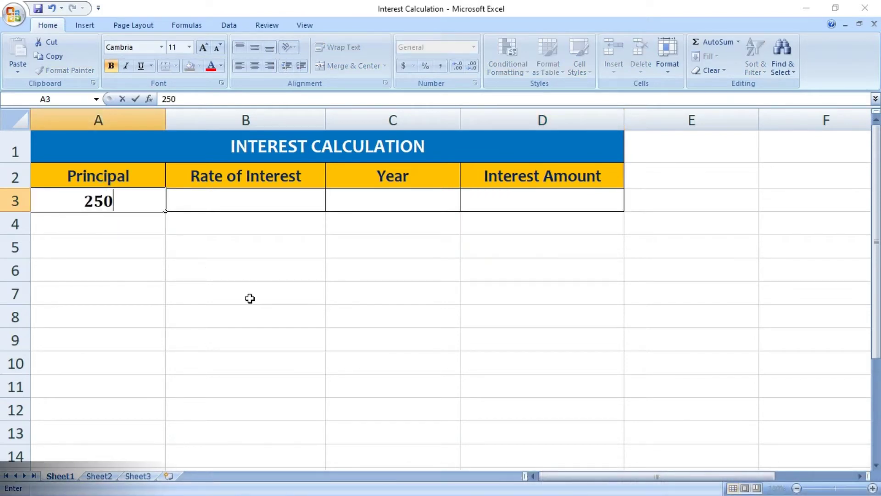
type("00")
left_click(250, 299)
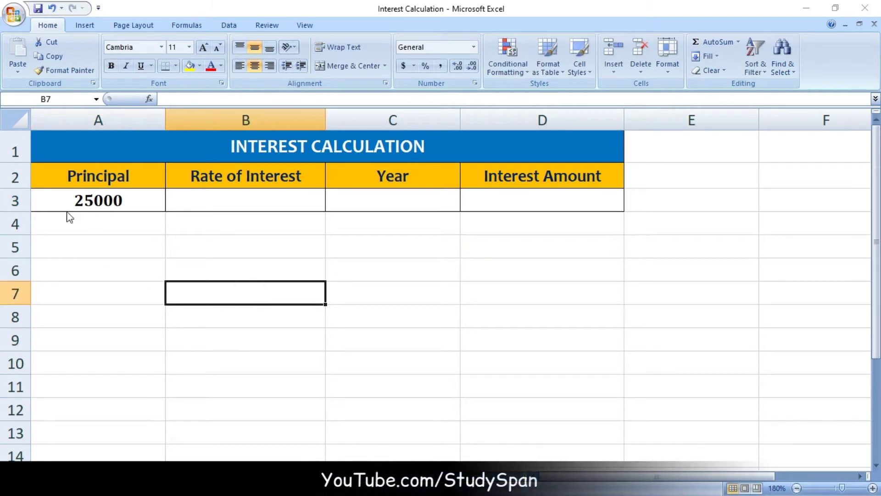
left_click(221, 200)
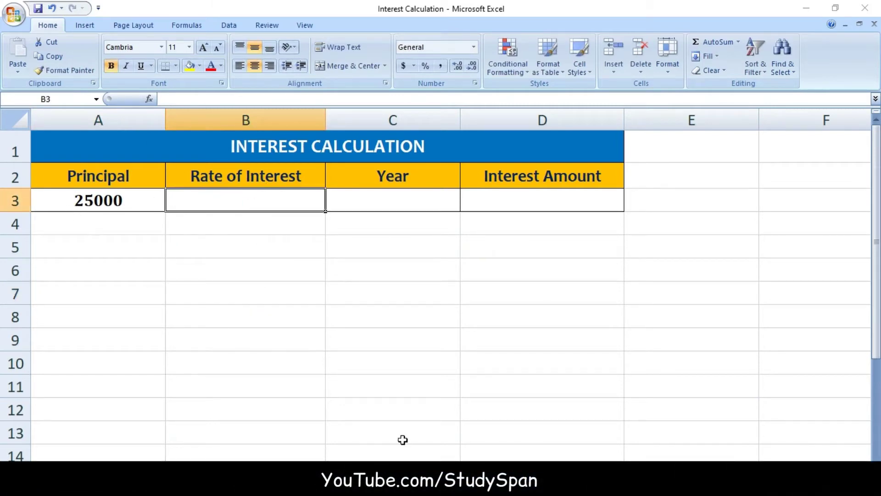
type("8%")
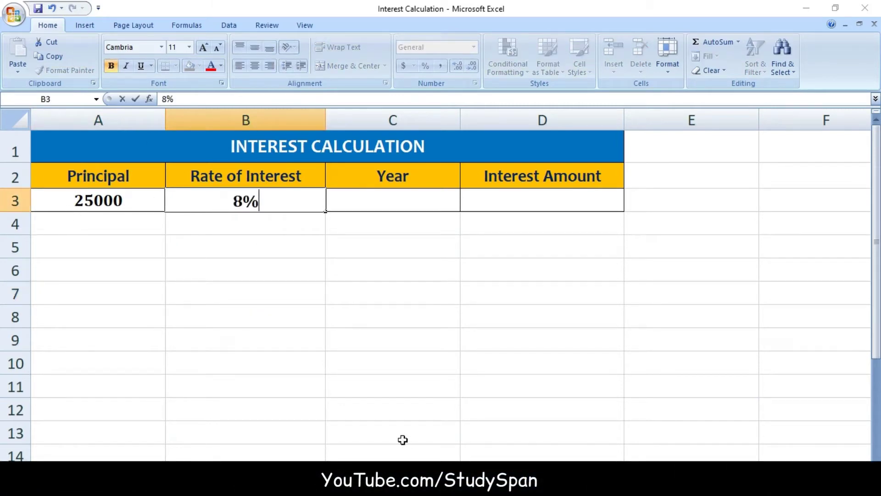
left_click(378, 203)
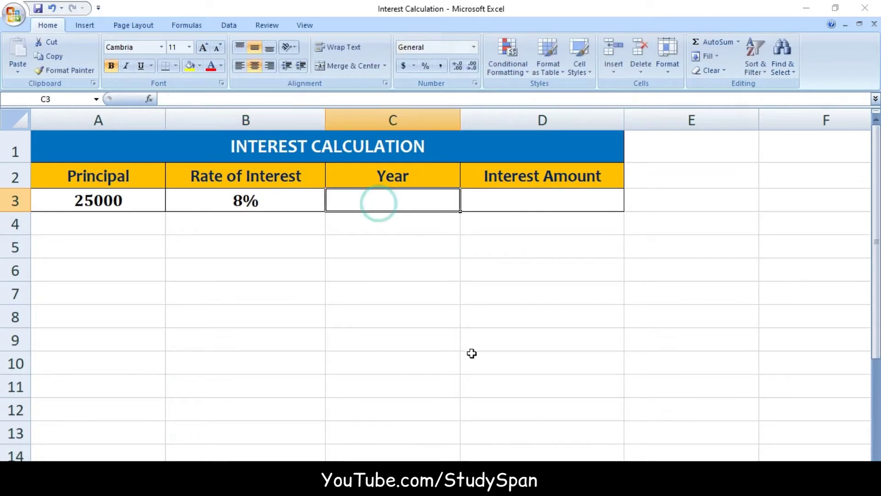
type("2")
left_click(528, 200)
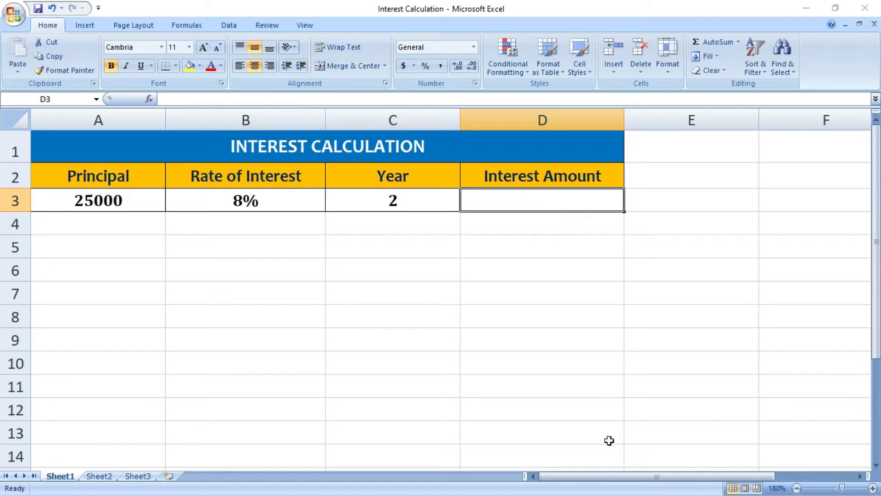
Step: Enter the formula =A3*B3*C3 in D3 so the interest amount shows 4000
type("=")
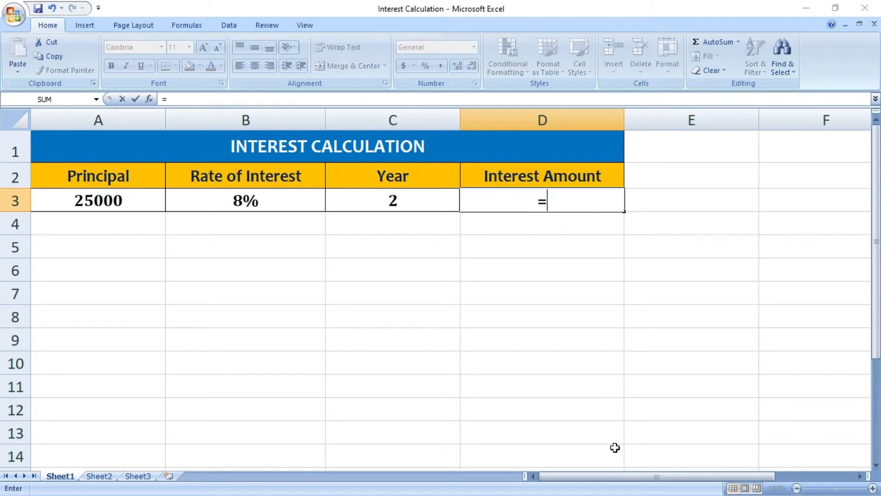
left_click(124, 205)
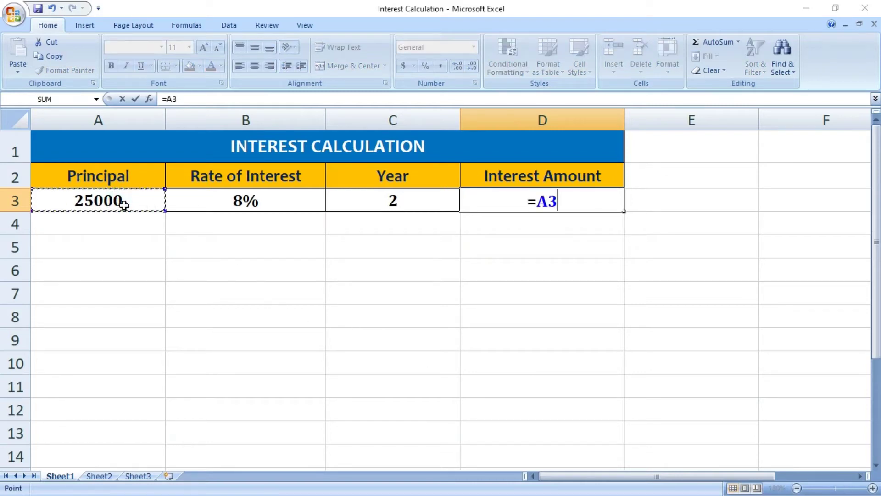
type("*")
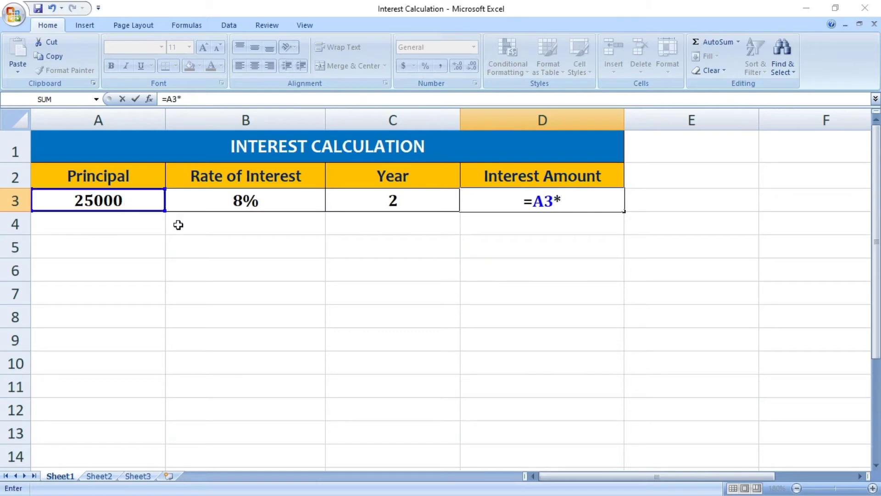
left_click(259, 210)
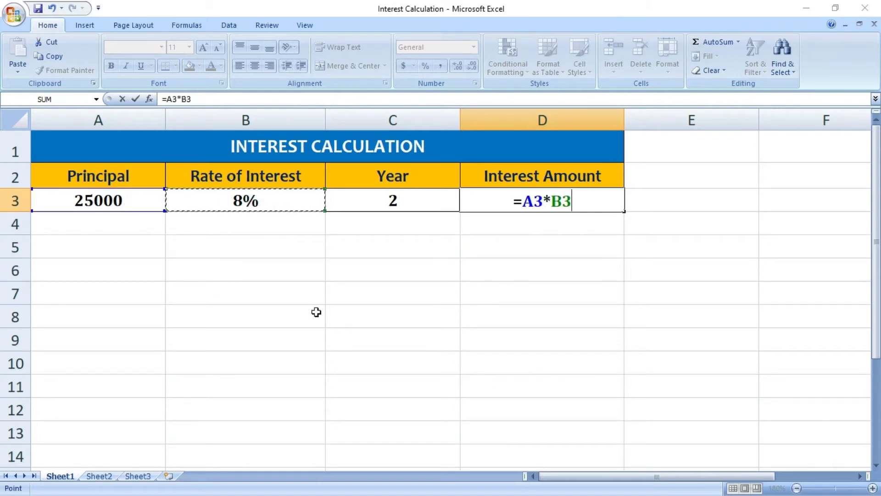
type("*")
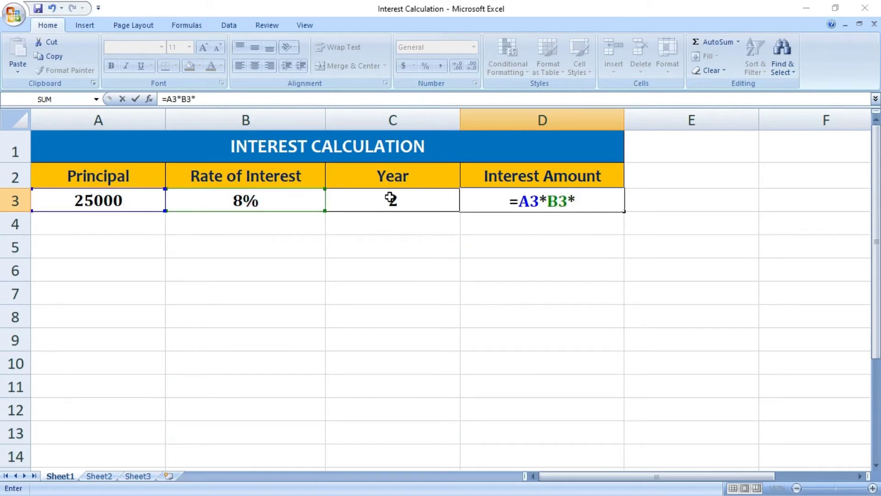
left_click(391, 198)
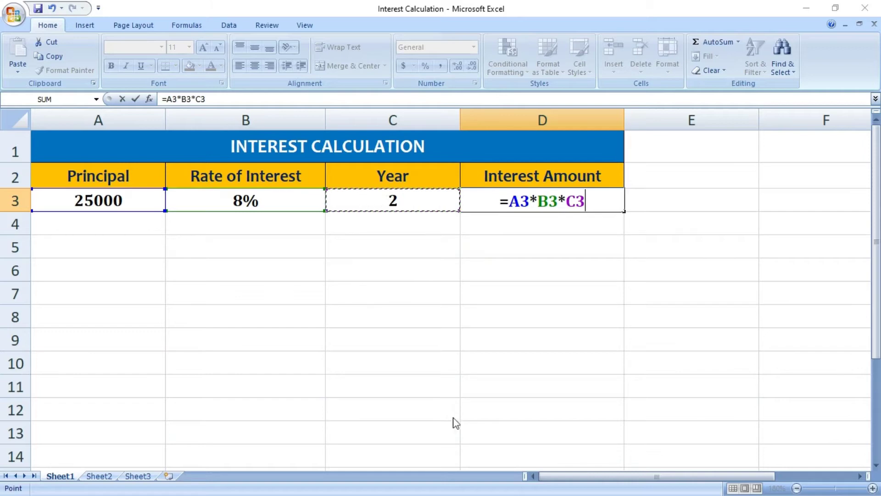
key("Return")
left_click(502, 195)
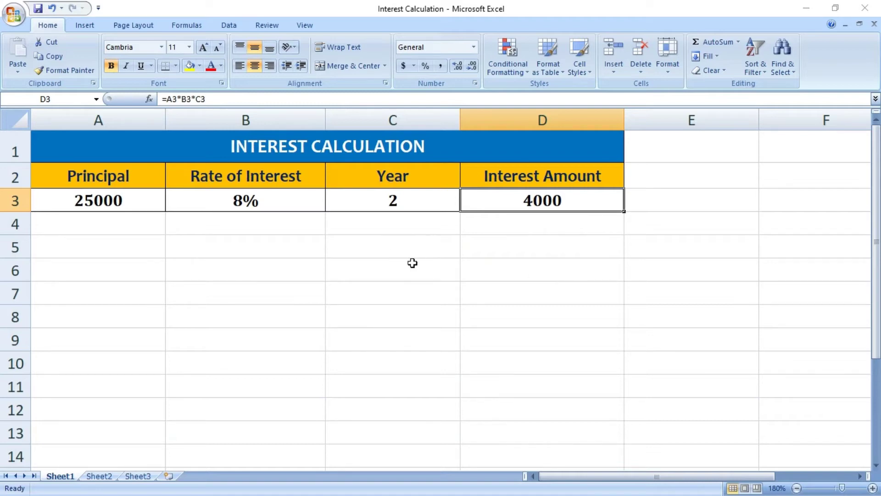
Step: List years 5, 10, 15 and 20 in C4:C7 below the original 2
left_click(393, 230)
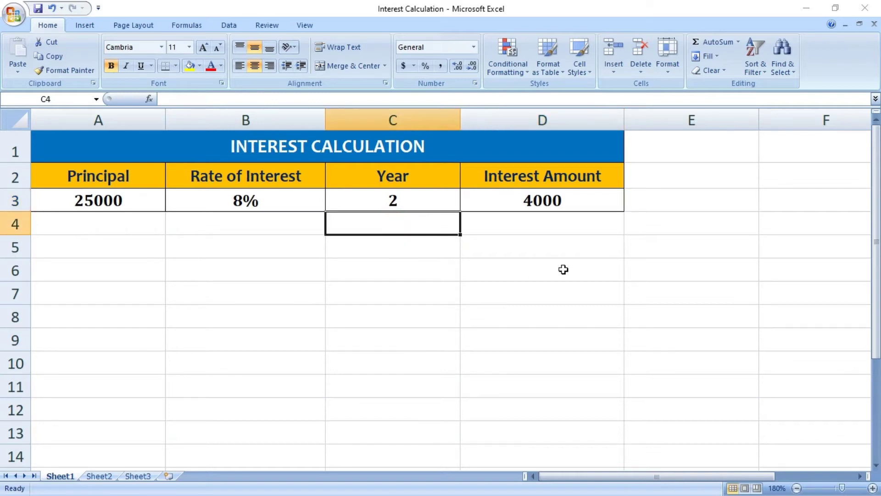
type("5")
key("Return")
type("10")
key("Return")
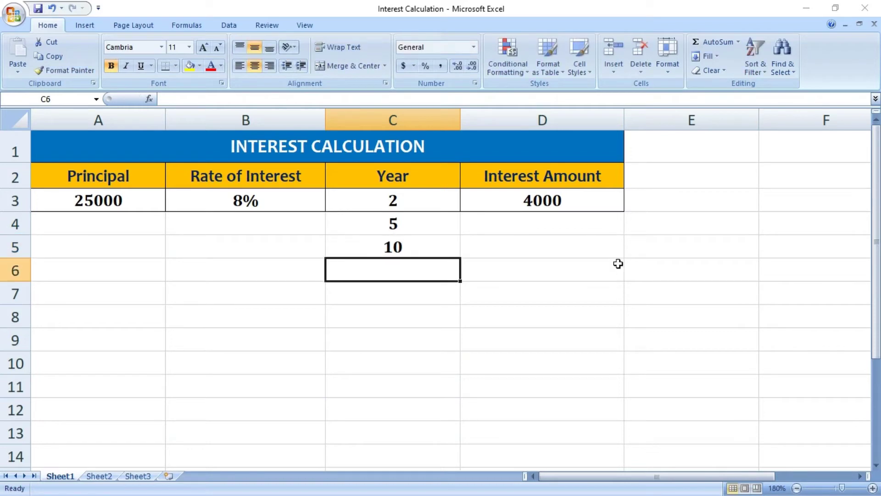
type("15")
key("Return")
type("20")
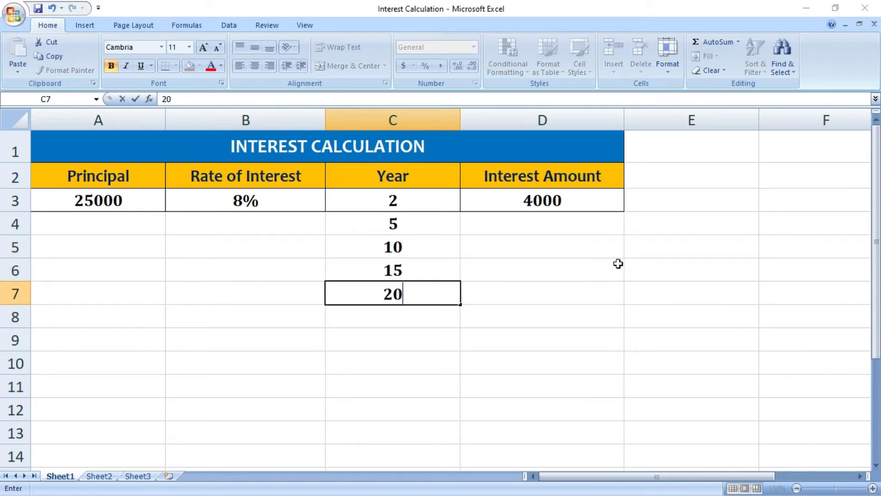
left_click(567, 330)
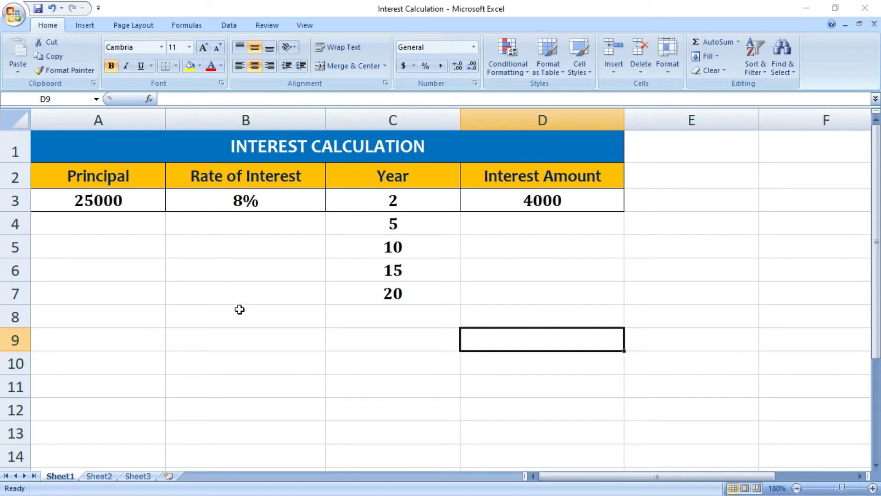
left_click(584, 206)
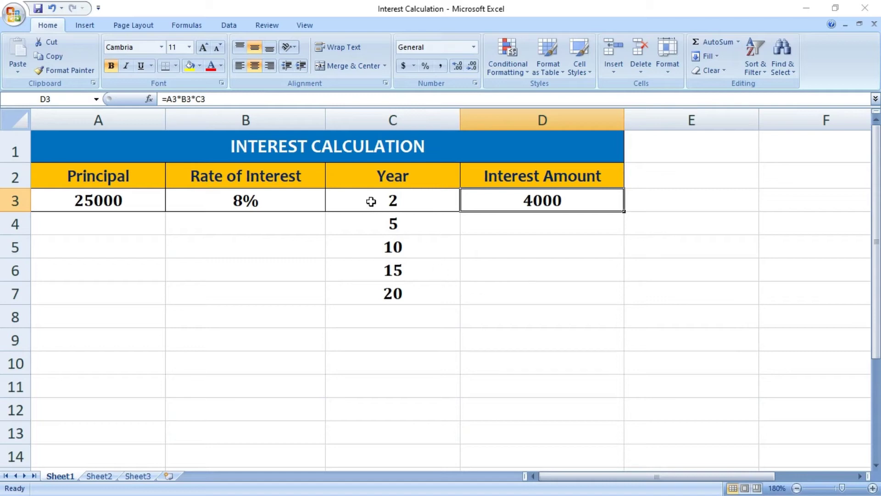
Step: Select C3:D7 and show the What-If Analysis choices on the Data tab
left_click_drag(371, 201, 507, 297)
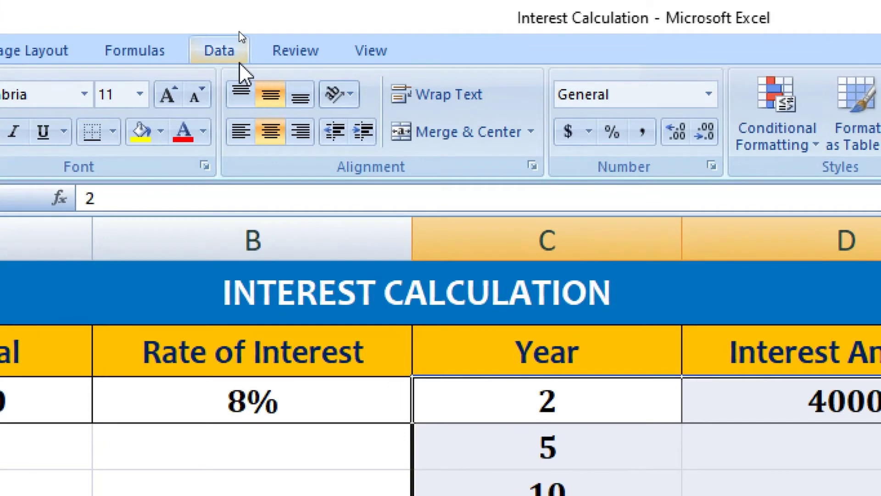
left_click(238, 28)
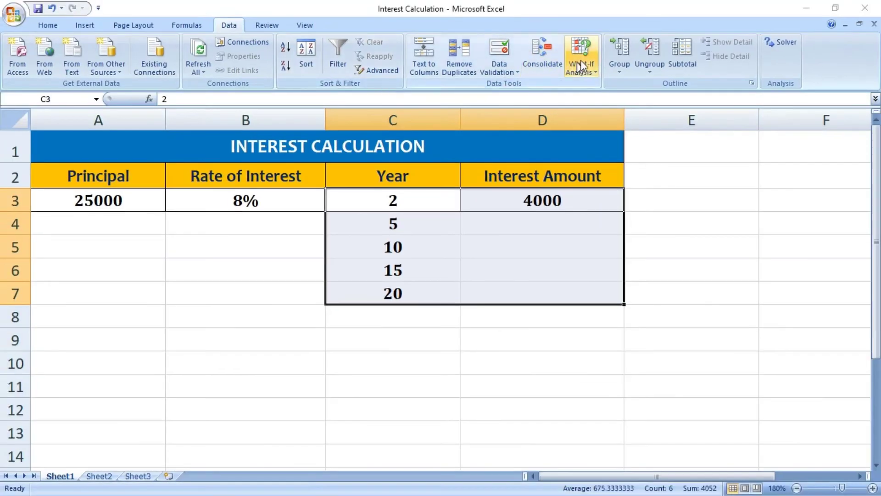
mouse_move(570, 62)
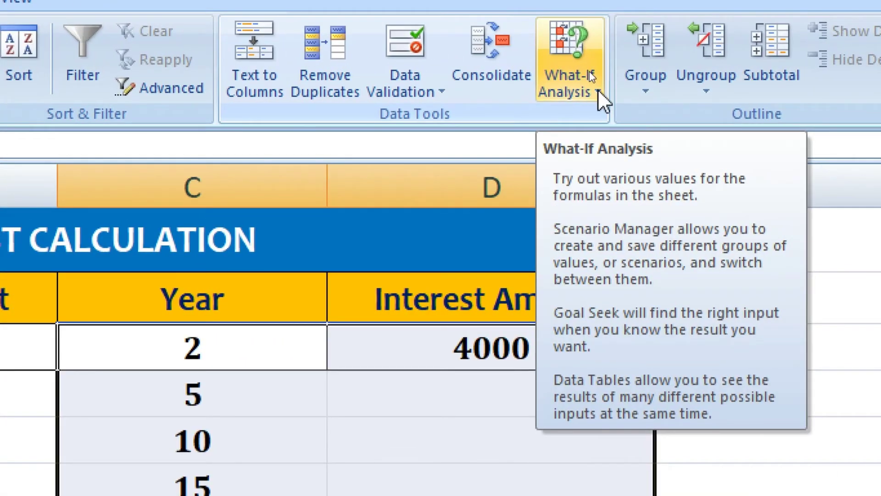
left_click(596, 92)
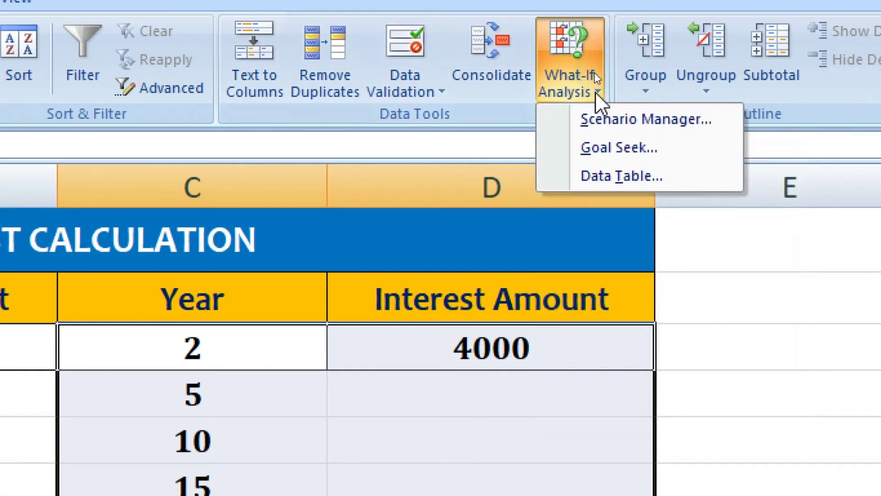
Step: Create a Data Table with column input cell $C$3, filling interest amounts 10000–40000
left_click(703, 178)
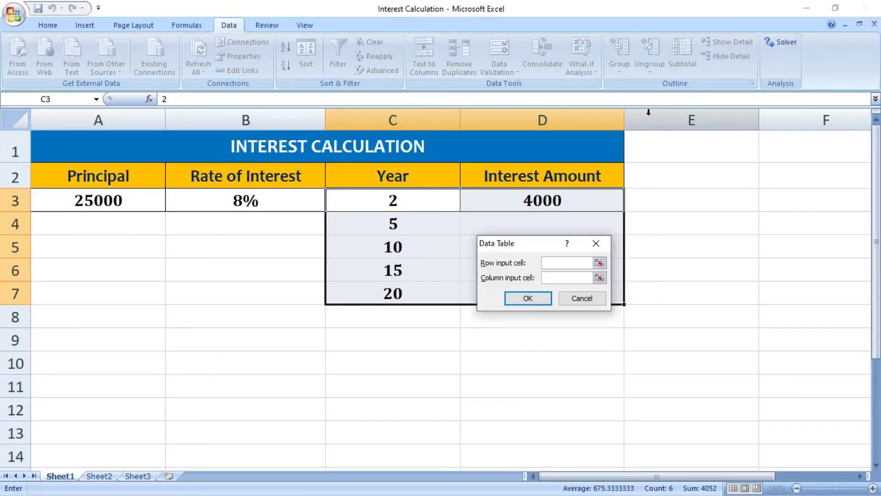
left_click_drag(535, 244, 531, 232)
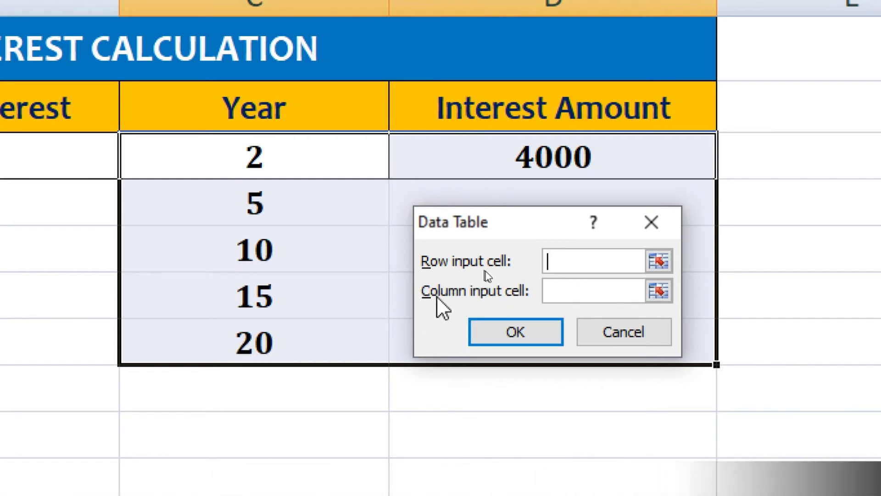
left_click(563, 294)
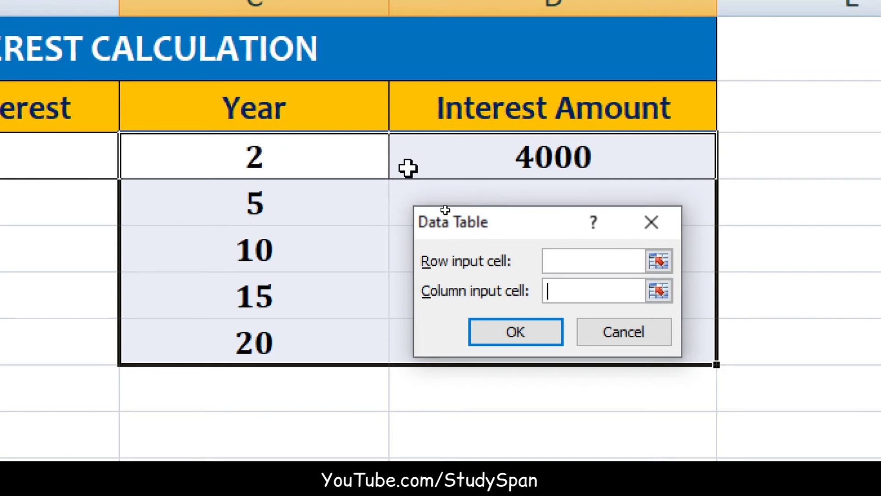
left_click(322, 166)
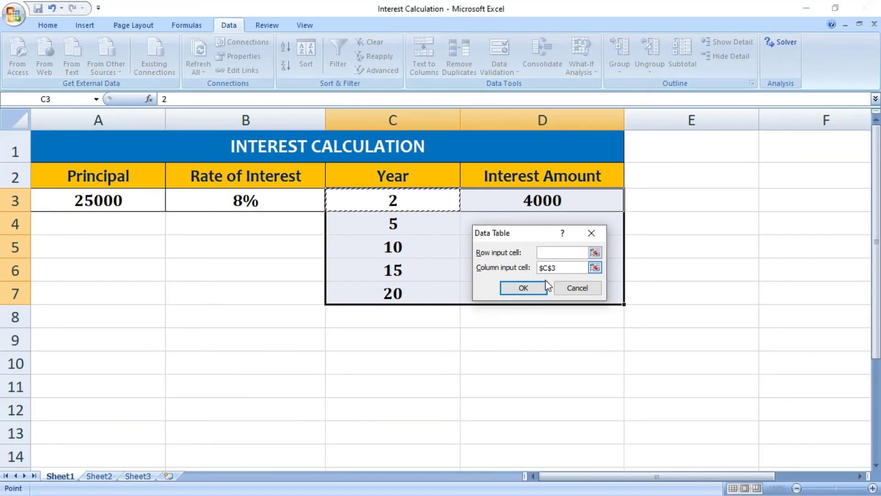
left_click(543, 289)
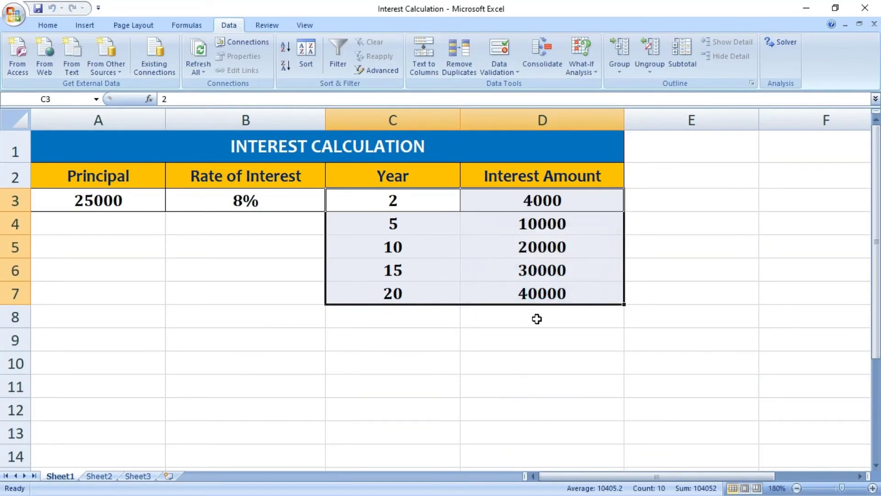
left_click(535, 337)
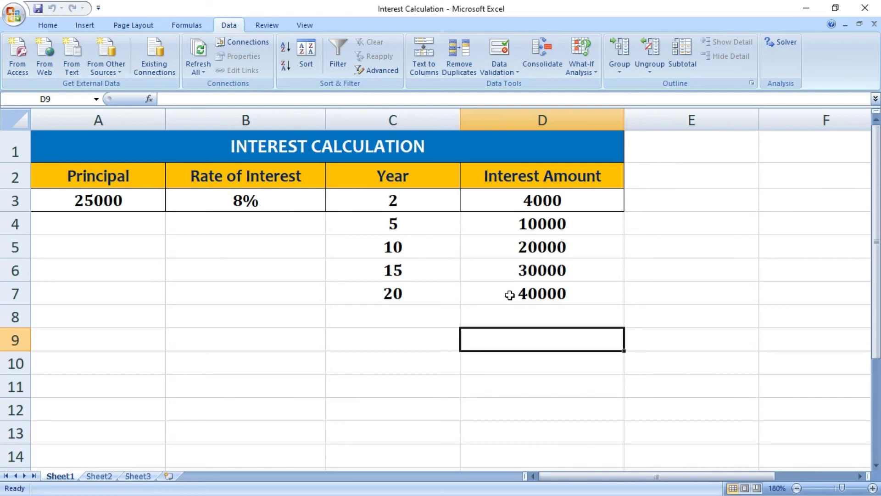
Step: Apply All Borders to the Year and Interest Amount cells C3:D7
left_click_drag(360, 203, 513, 294)
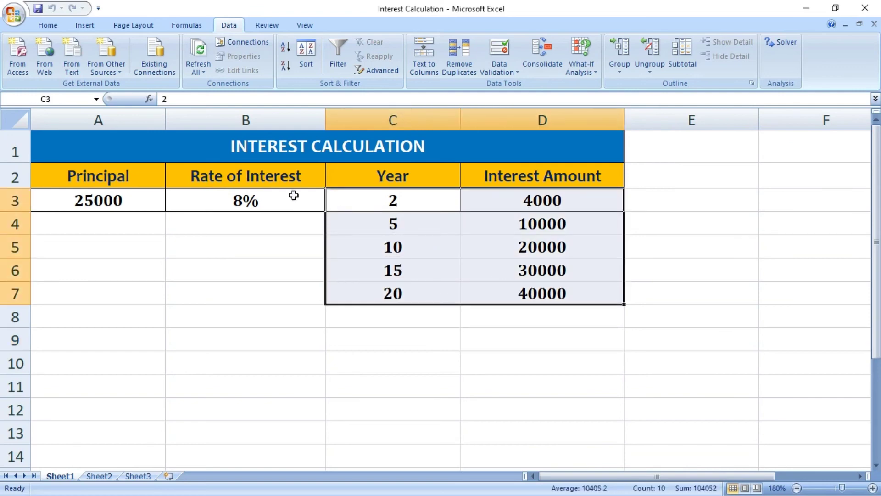
left_click(70, 41)
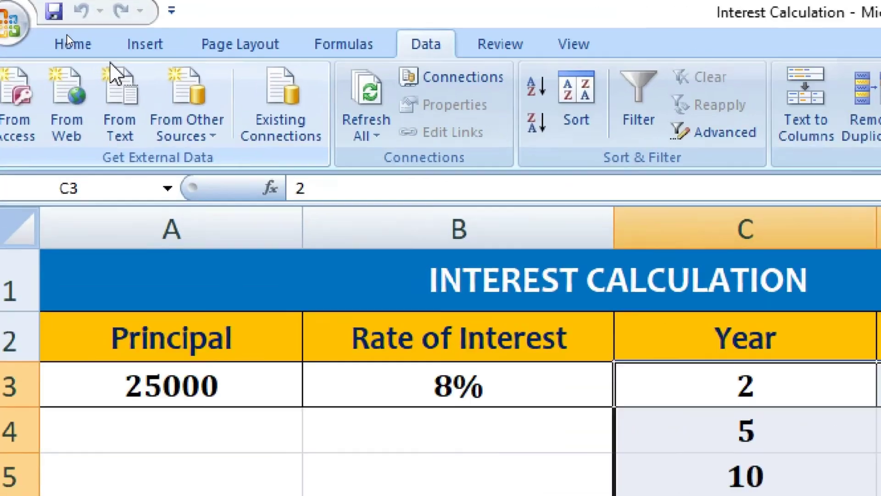
left_click(105, 55)
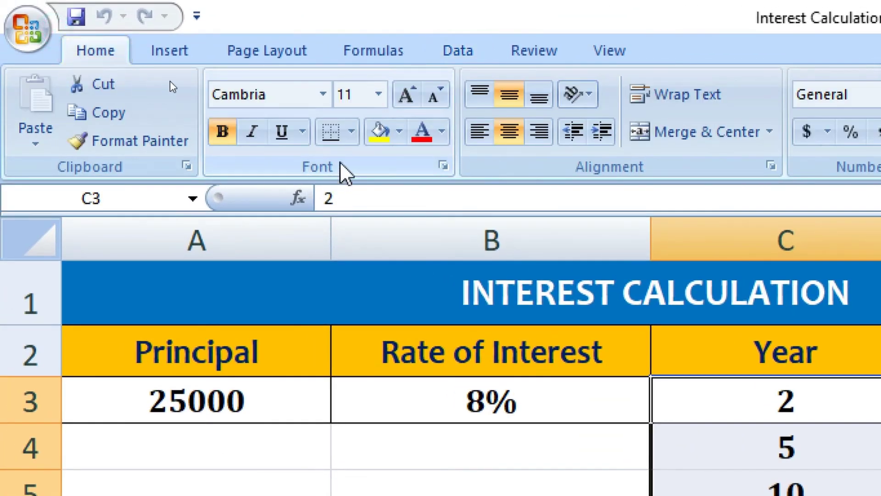
left_click(352, 133)
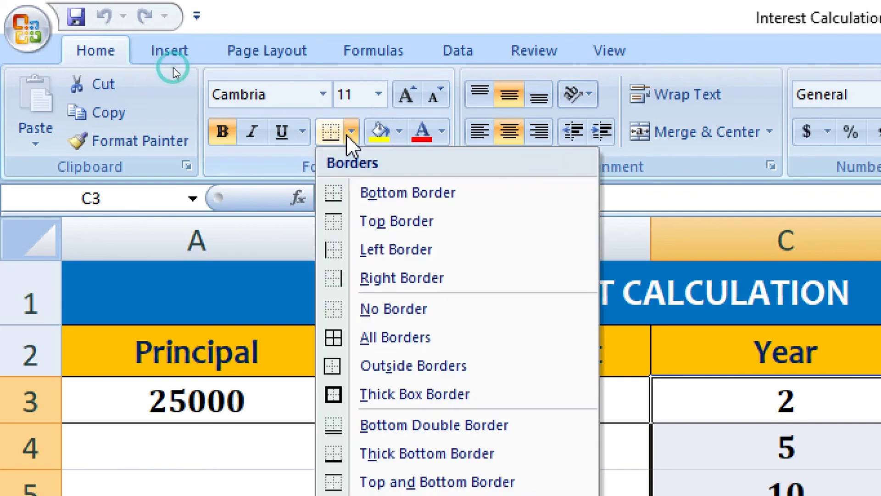
left_click(386, 349)
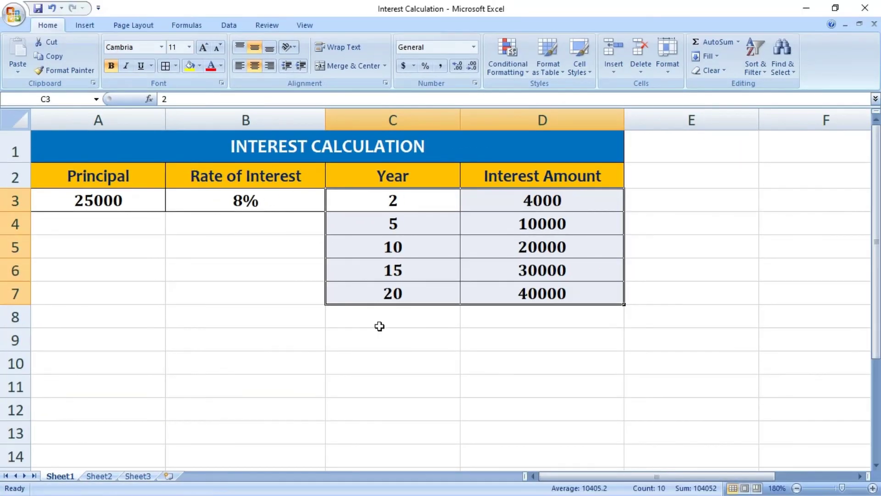
left_click(380, 326)
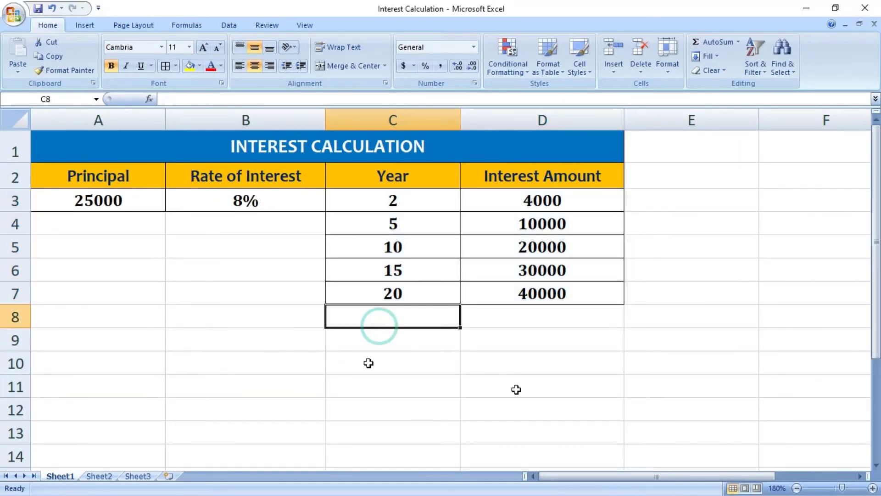
left_click(562, 417)
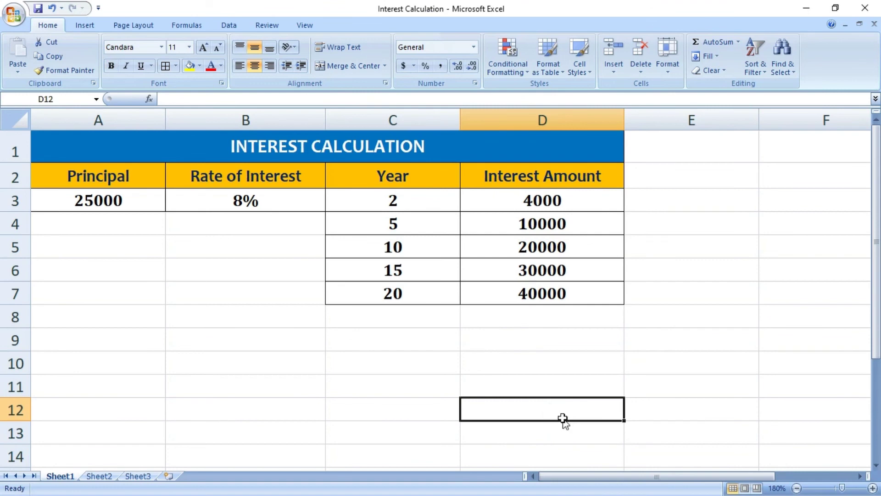